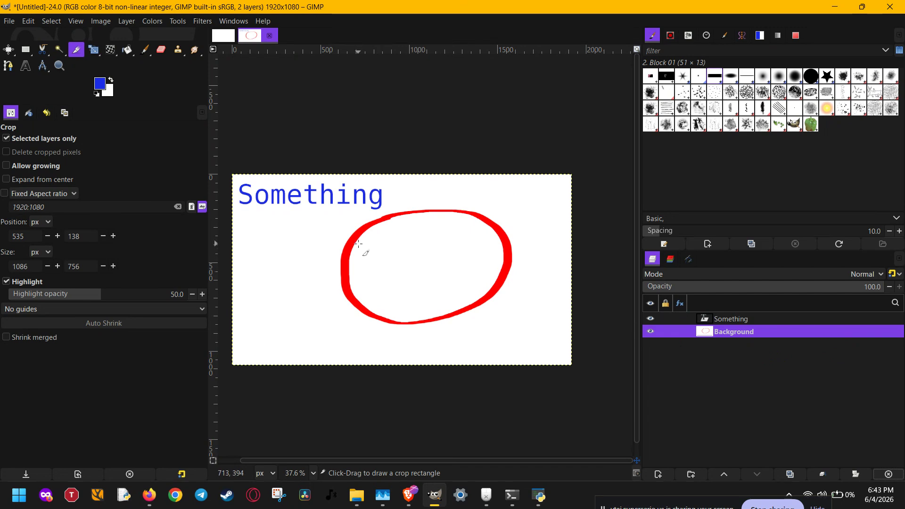
# Activate the Gradient tool for the Background layer
pyautogui.press('g')
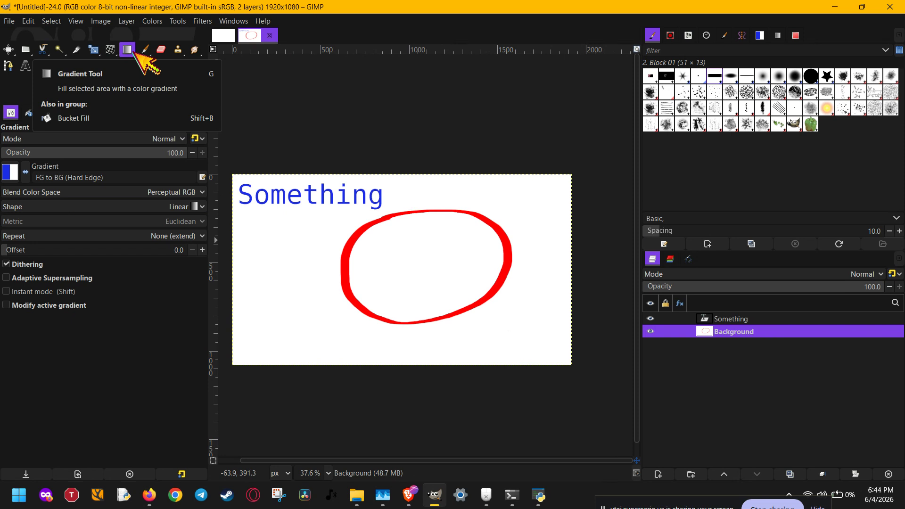
pyautogui.click(136, 52)
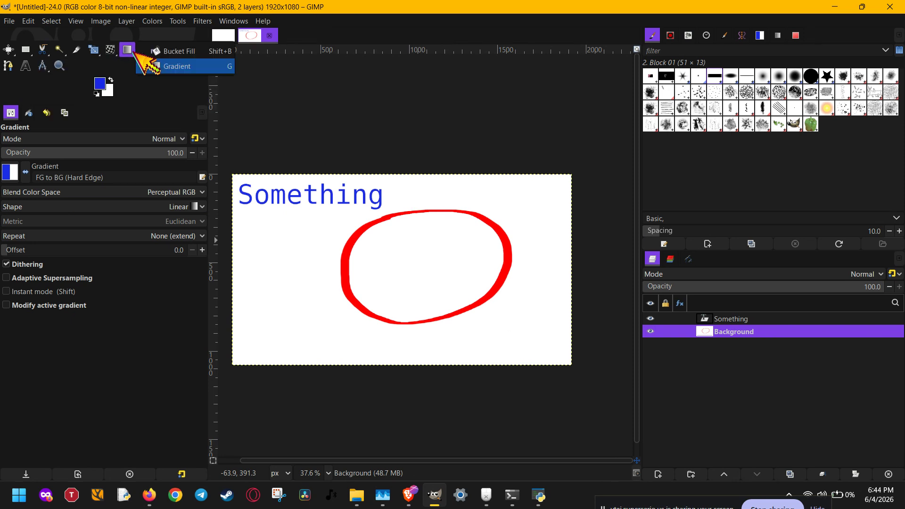
pyautogui.click(210, 71)
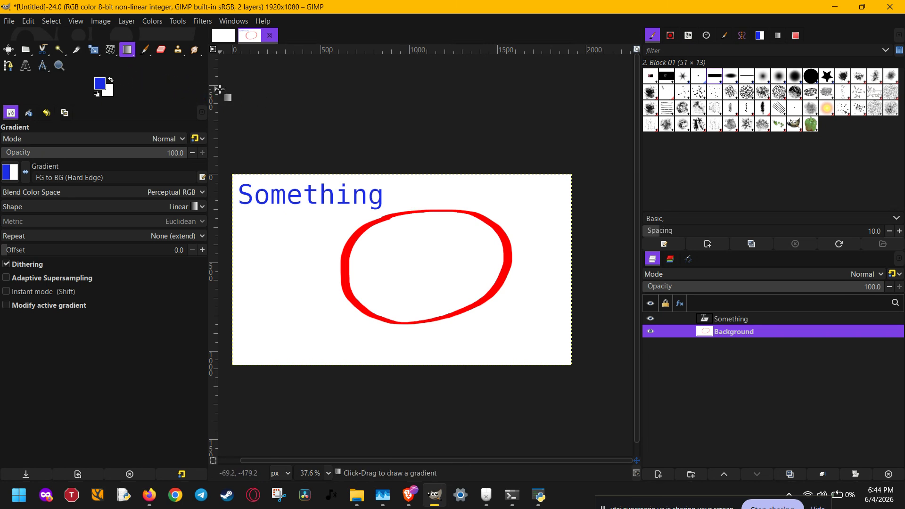
pyautogui.click(202, 21)
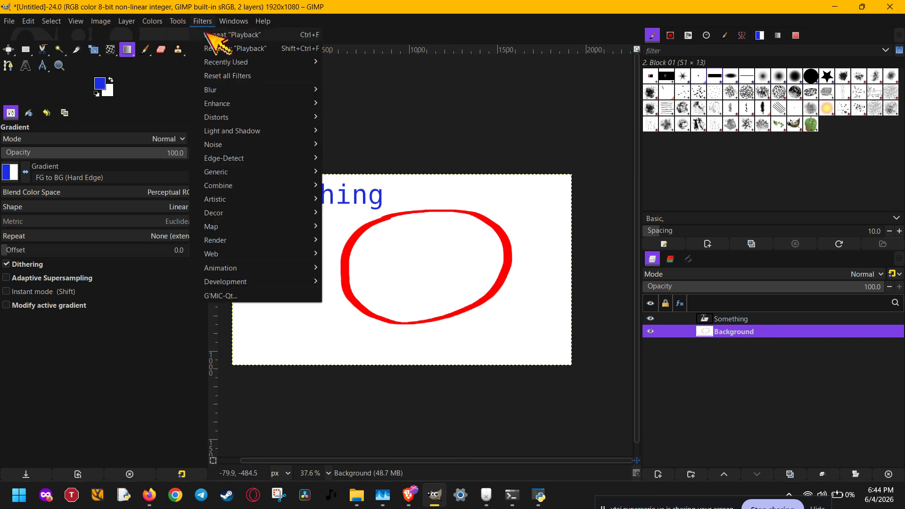
pyautogui.moveTo(179, 21)
pyautogui.moveTo(245, 48)
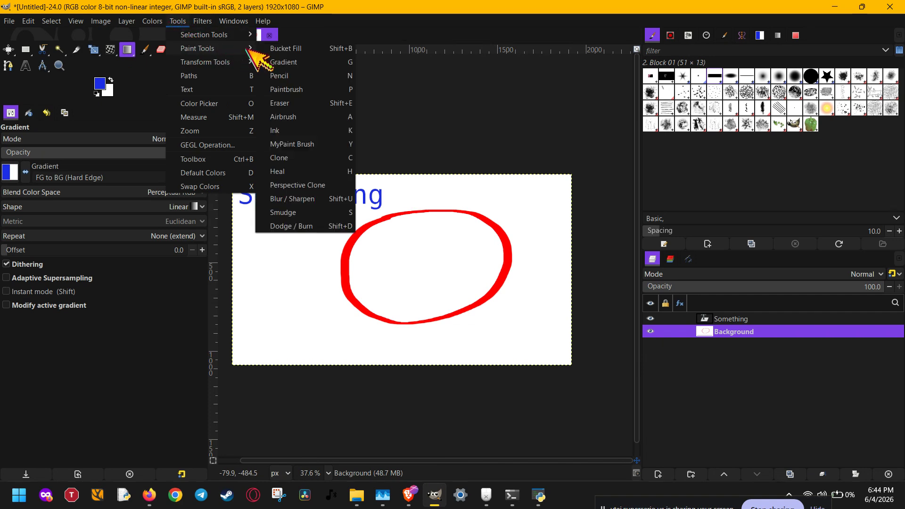
pyautogui.click(340, 65)
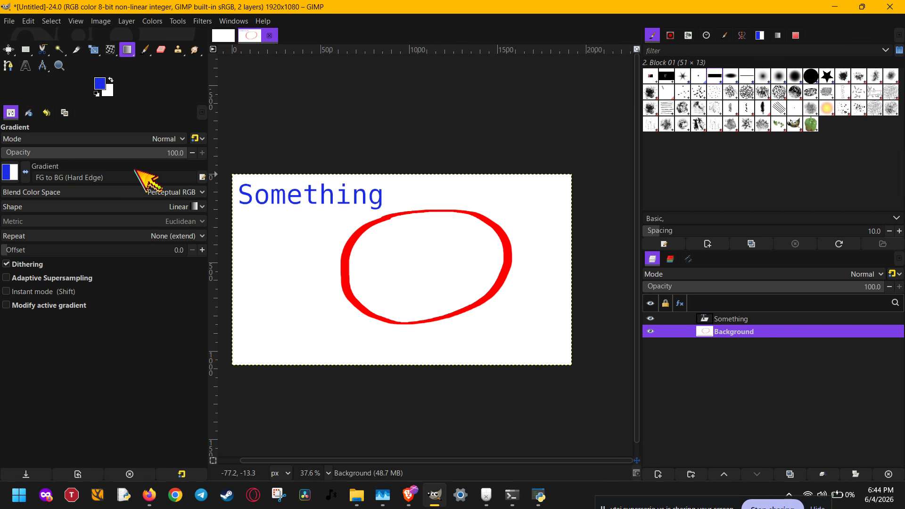
# Set the foreground color to yellow, HTML notation e1e71b
pyautogui.click(100, 84)
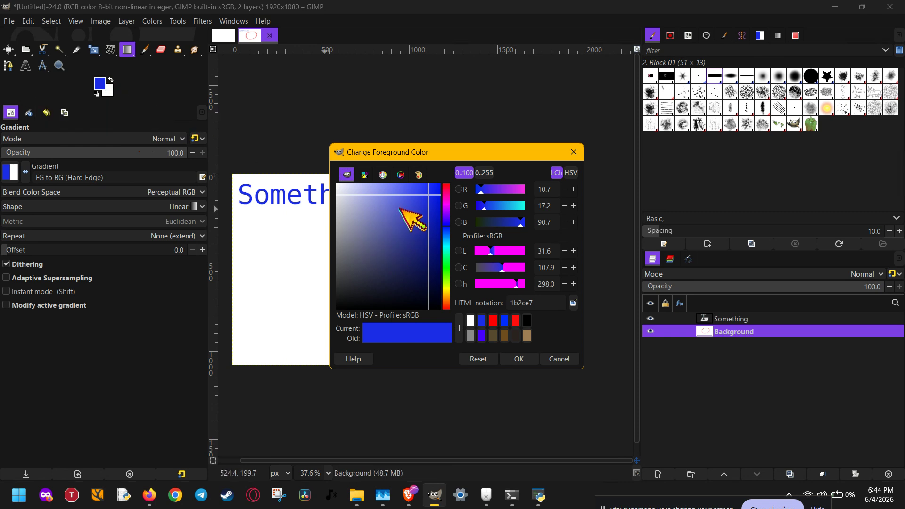
pyautogui.click(446, 187)
pyautogui.moveTo(448, 207); pyautogui.dragTo(454, 289)
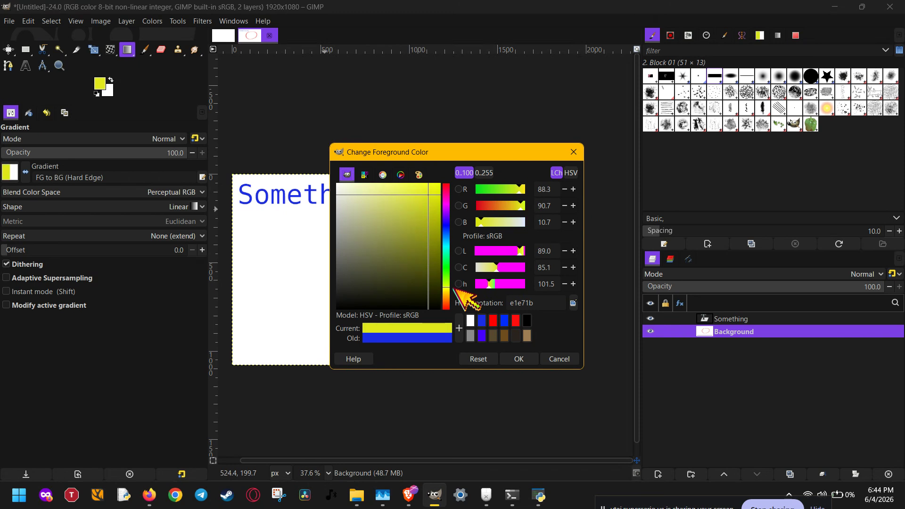
pyautogui.click(519, 360)
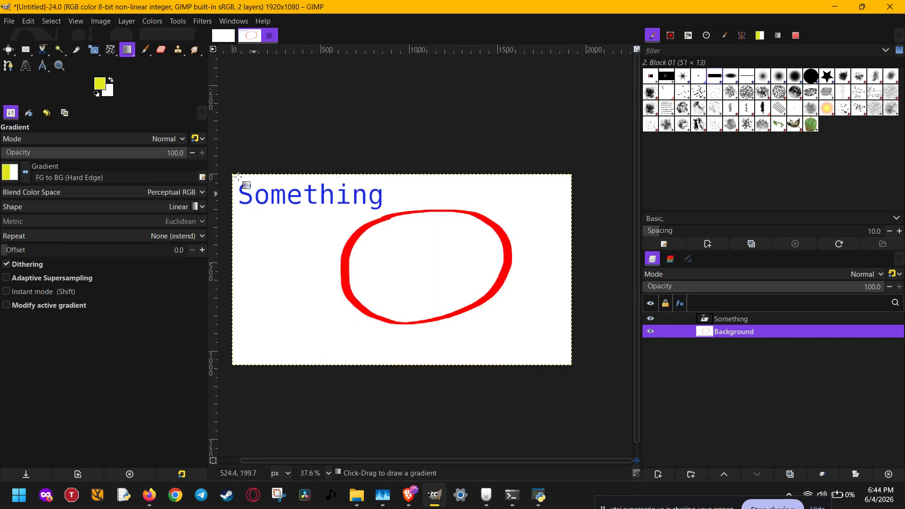
# Set the background color to purple, HTML notation c10ff0
pyautogui.click(110, 92)
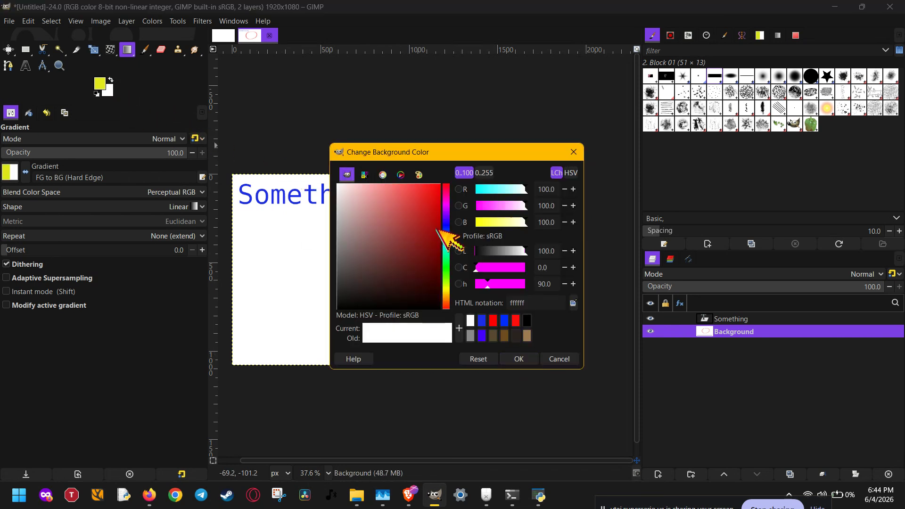
pyautogui.click(447, 203)
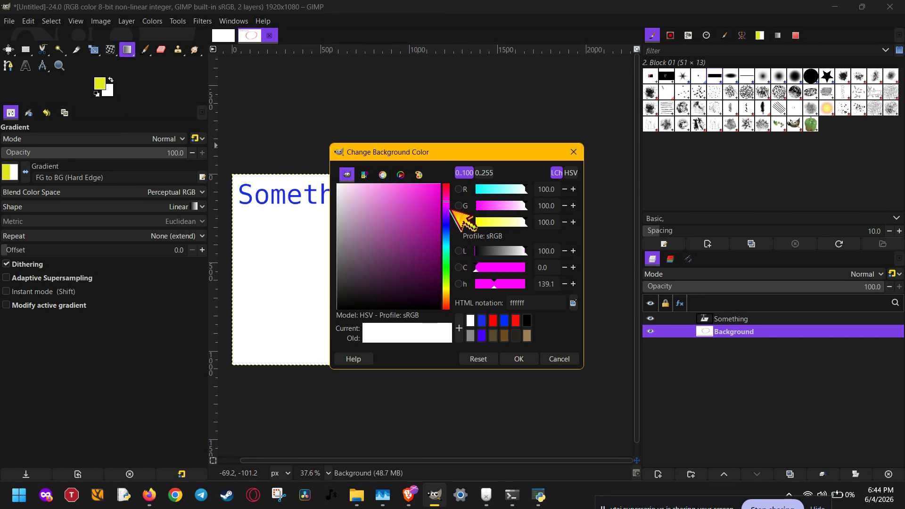
pyautogui.click(434, 190)
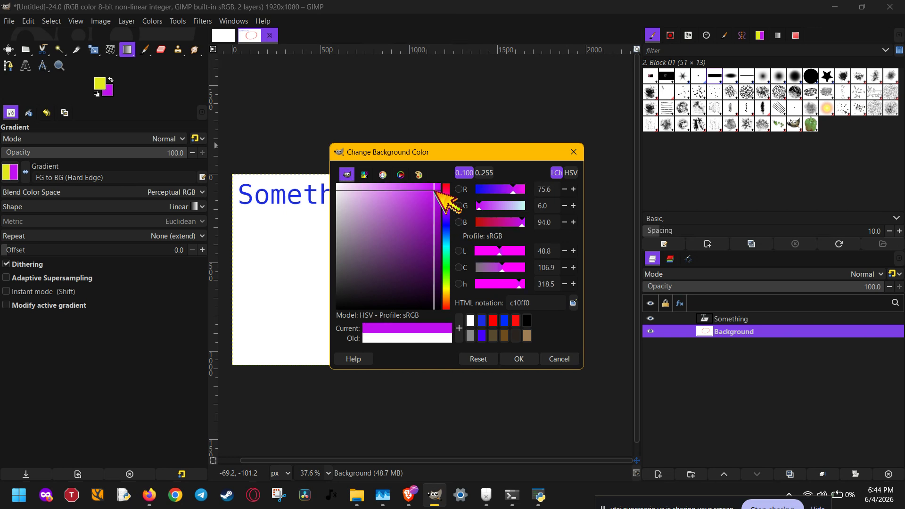
pyautogui.click(519, 359)
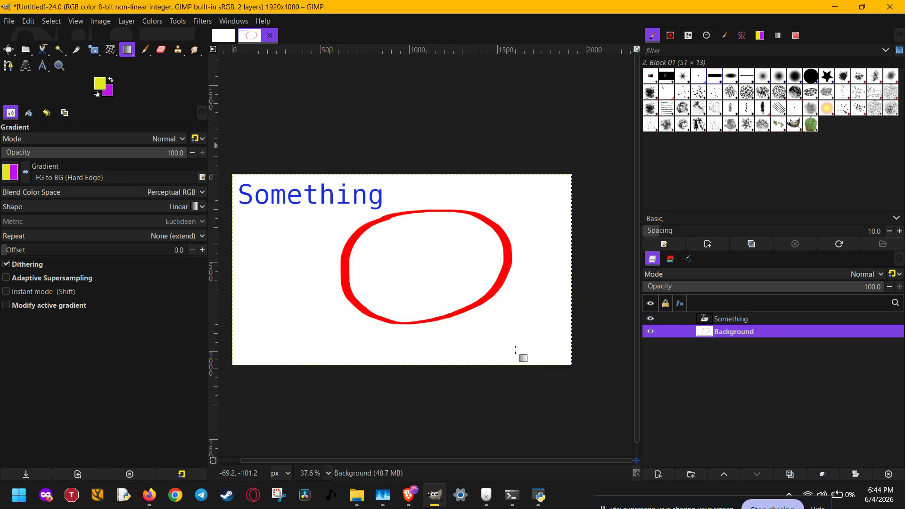
# Choose the FG to BG (RGB) gradient and review the available gradient shapes, keeping Linear
pyautogui.click(9, 171)
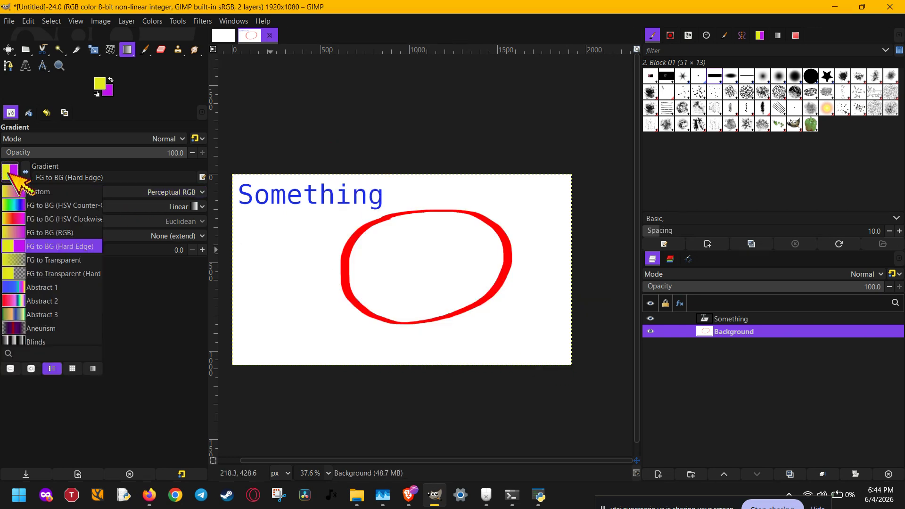
pyautogui.click(85, 232)
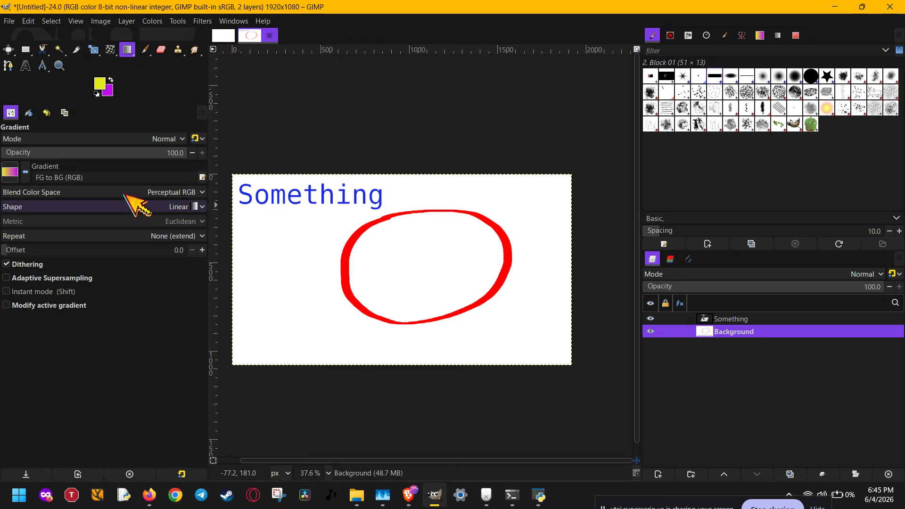
pyautogui.click(88, 206)
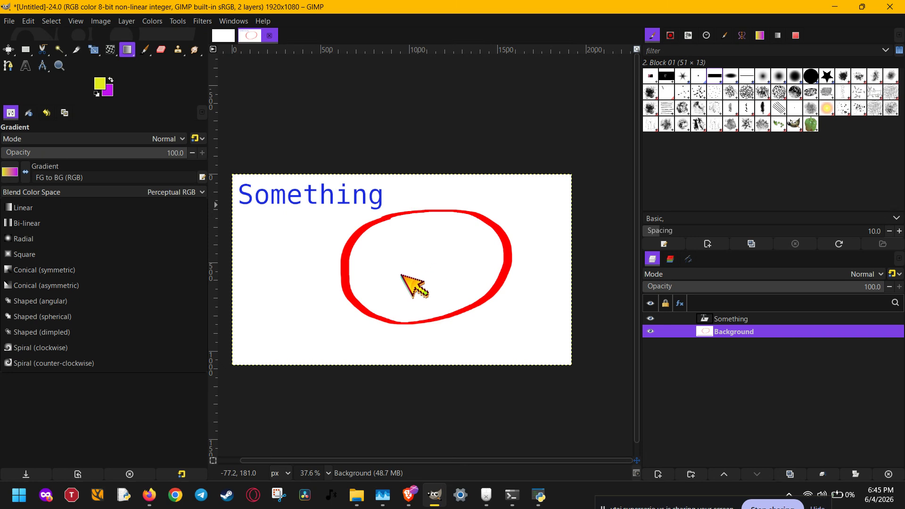
pyautogui.click(278, 295)
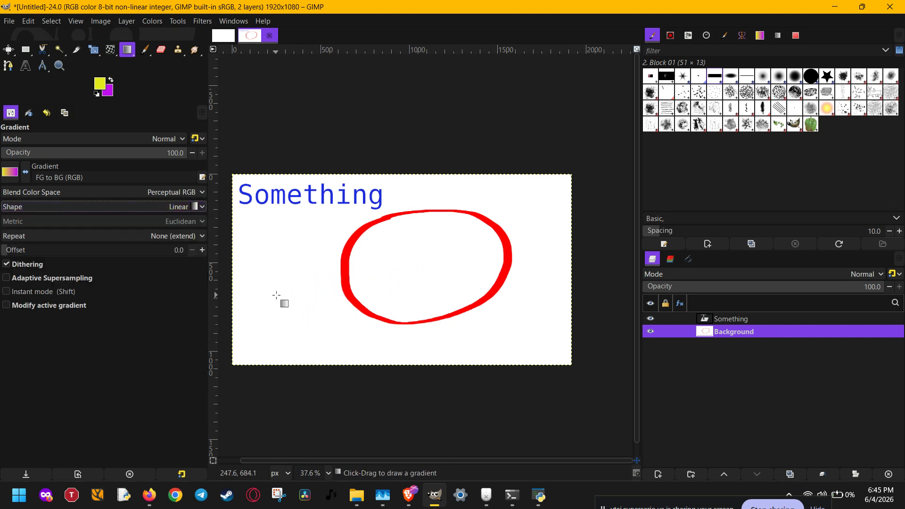
# Try a horizontal gradient about 1398 px long across the Background layer and cancel it
pyautogui.moveTo(279, 298); pyautogui.dragTo(527, 300)
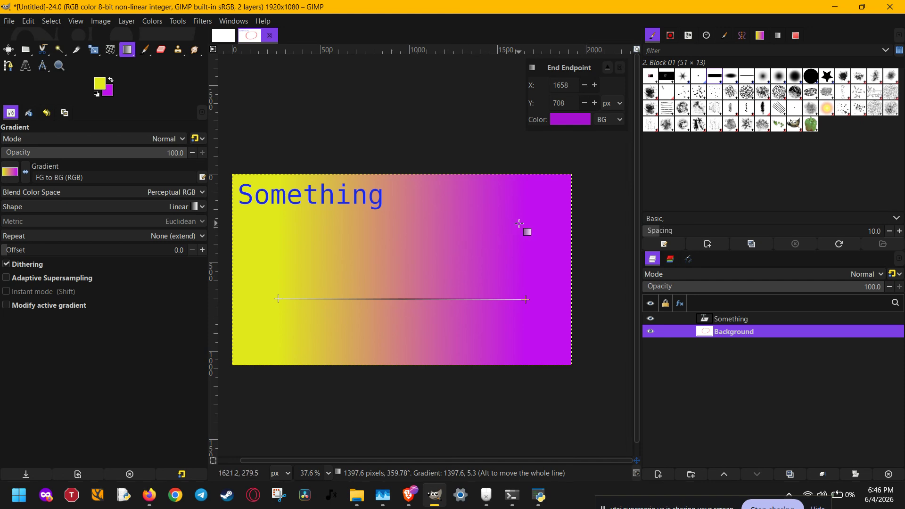
pyautogui.press('Escape')
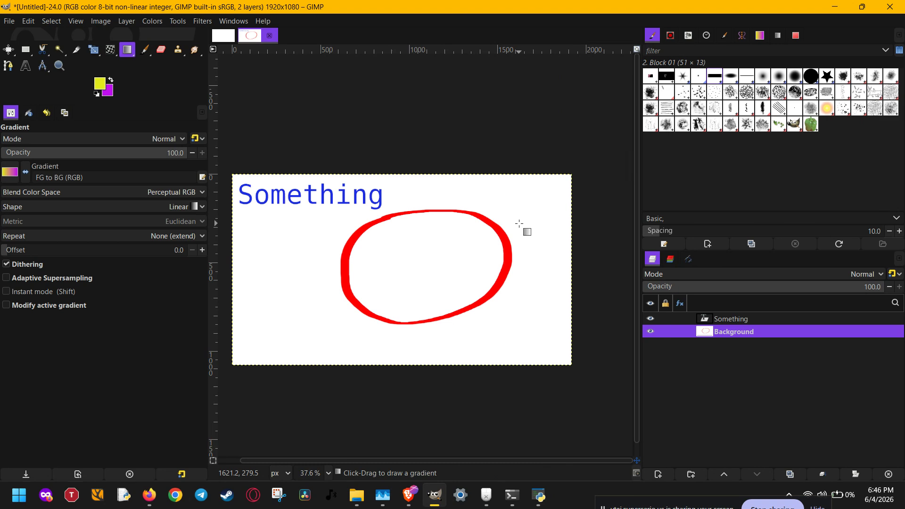
# Add a new layer named bg color above Background and draw a nearly horizontal yellow-to-purple gradient across it
pyautogui.click(660, 472)
pyautogui.click(550, 382)
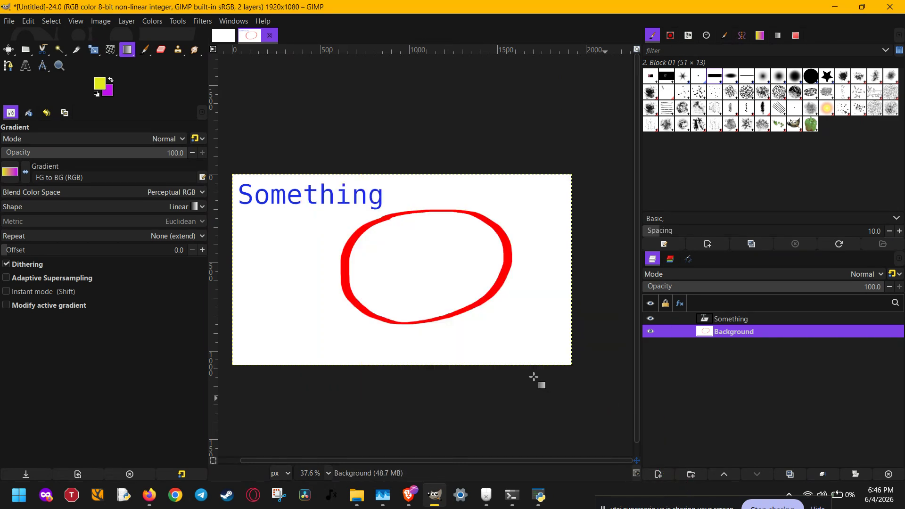
pyautogui.moveTo(378, 290); pyautogui.dragTo(513, 300)
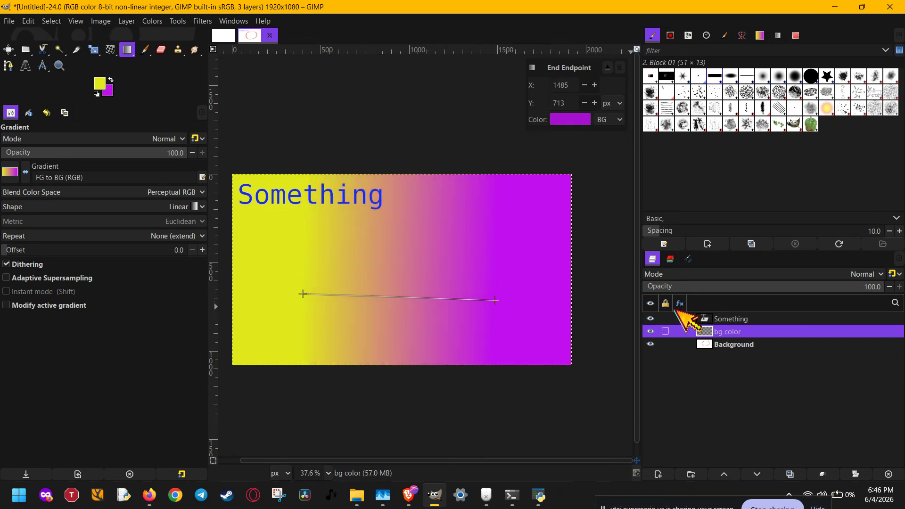
# Reposition the gradient's endpoints diagonally, from about (120, 945) px at the start to about (1797, 138) px at the end, and apply the gradient
pyautogui.moveTo(496, 300); pyautogui.dragTo(561, 195)
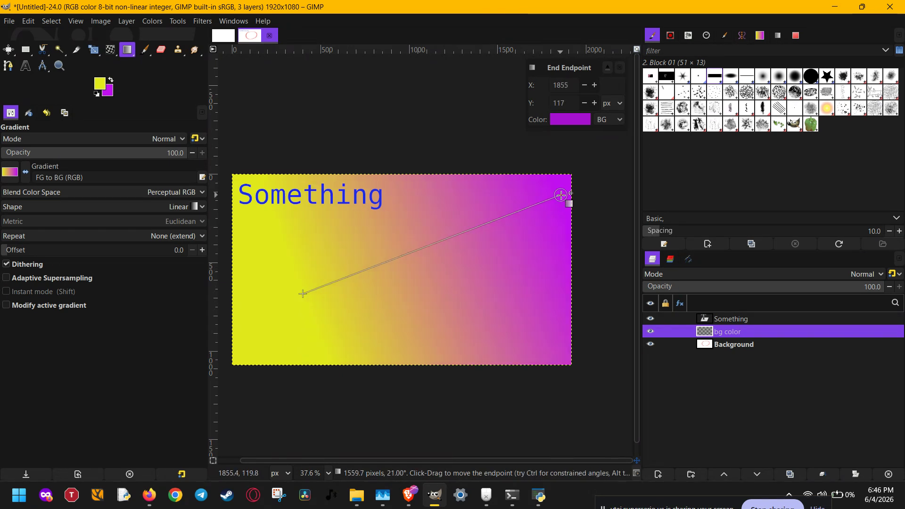
pyautogui.moveTo(302, 291); pyautogui.dragTo(238, 342)
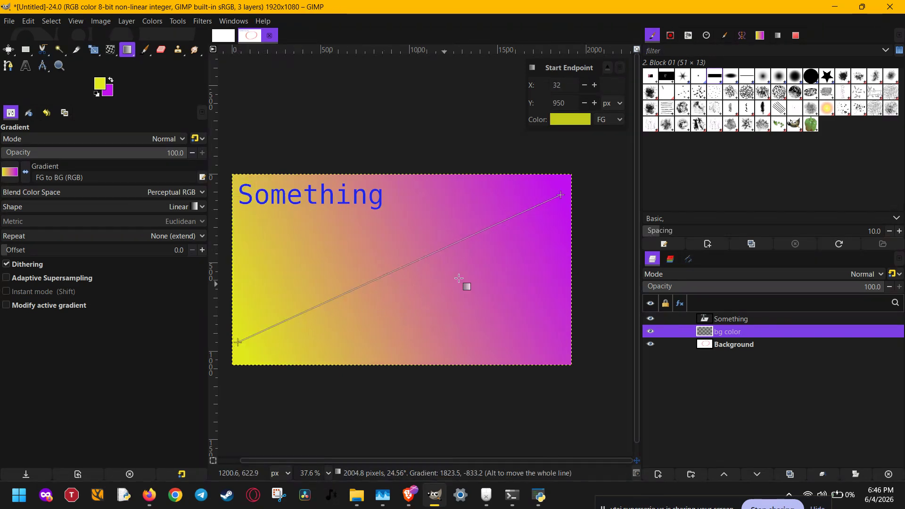
pyautogui.moveTo(565, 191); pyautogui.dragTo(609, 159)
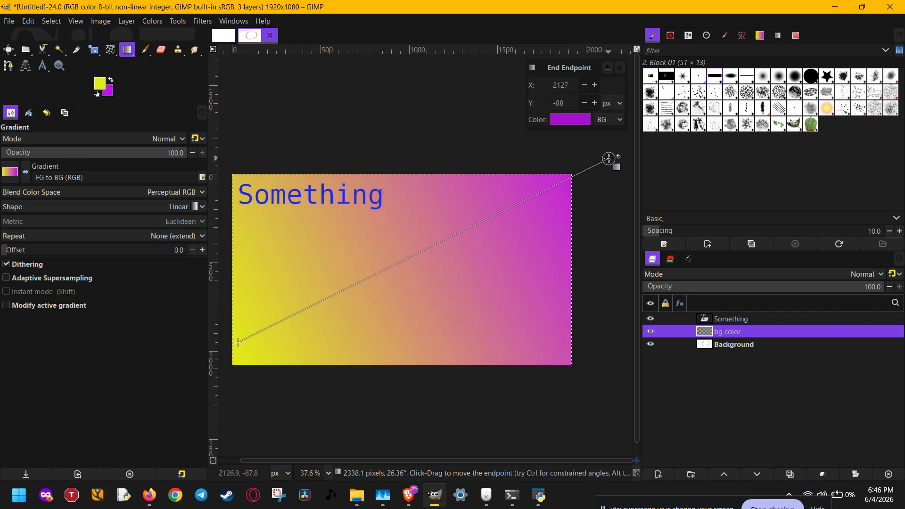
pyautogui.moveTo(238, 343); pyautogui.dragTo(327, 331)
pyautogui.scroll(3, 353, 415)
pyautogui.hscroll(3, 354, 414)
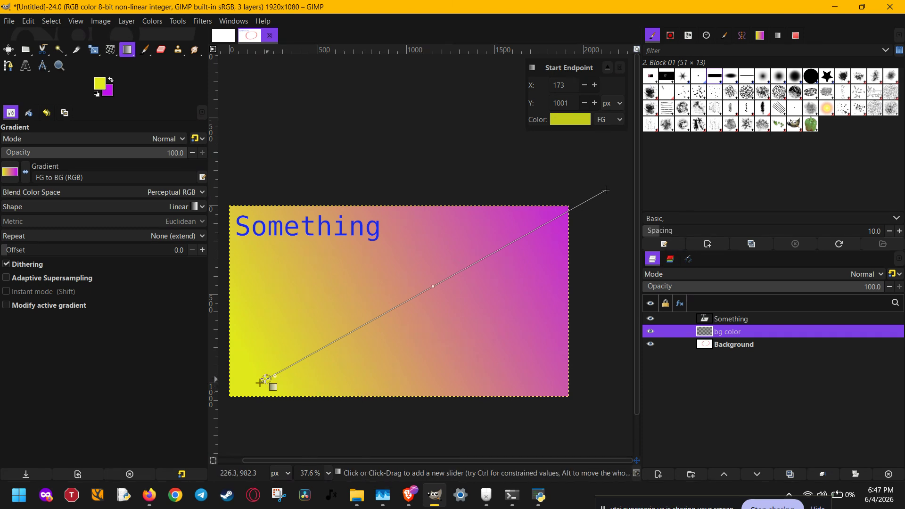
pyautogui.moveTo(261, 380)
pyautogui.mouseDown()
pyautogui.moveTo(328, 322)
pyautogui.moveTo(250, 373)
pyautogui.mouseUp()
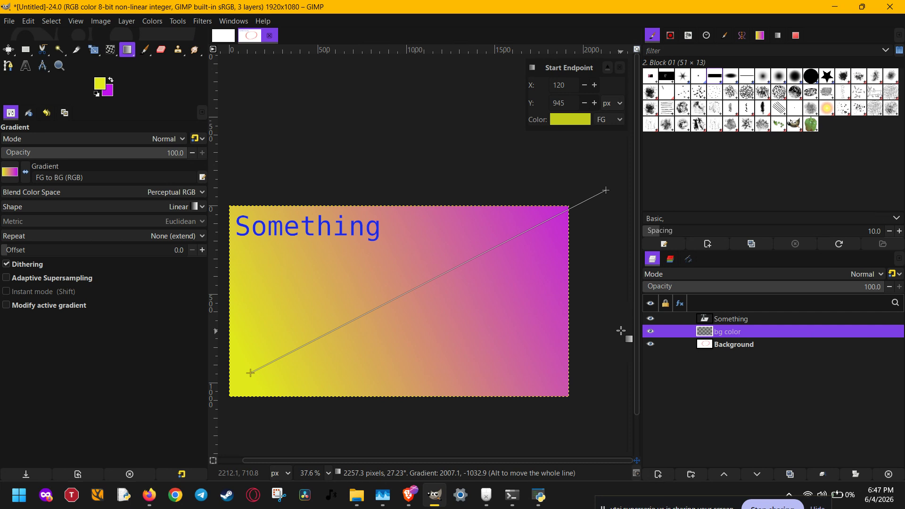
pyautogui.click(606, 191)
pyautogui.moveTo(574, 209); pyautogui.dragTo(547, 231)
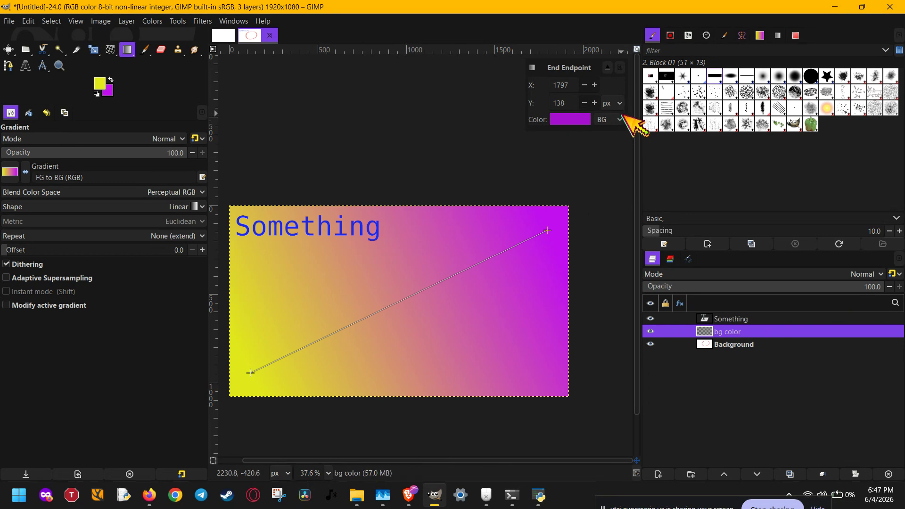
pyautogui.press('Return')
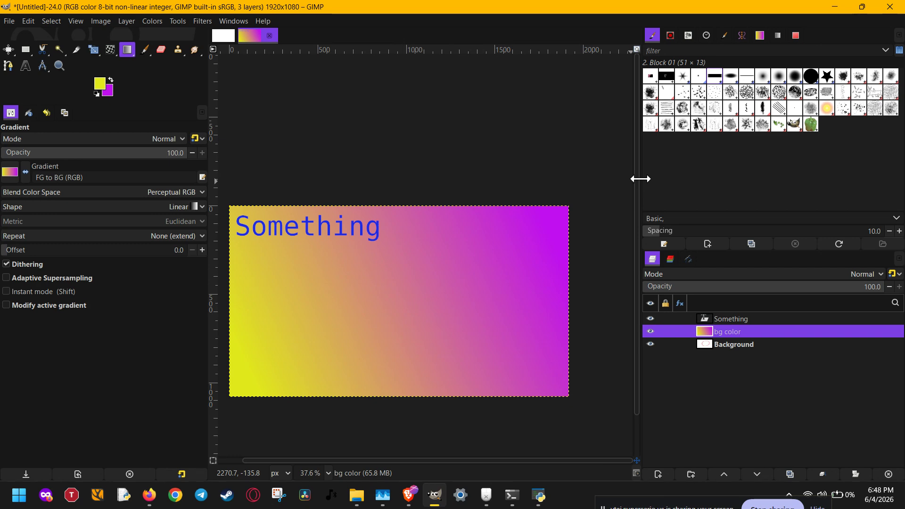
pyautogui.click(788, 504)
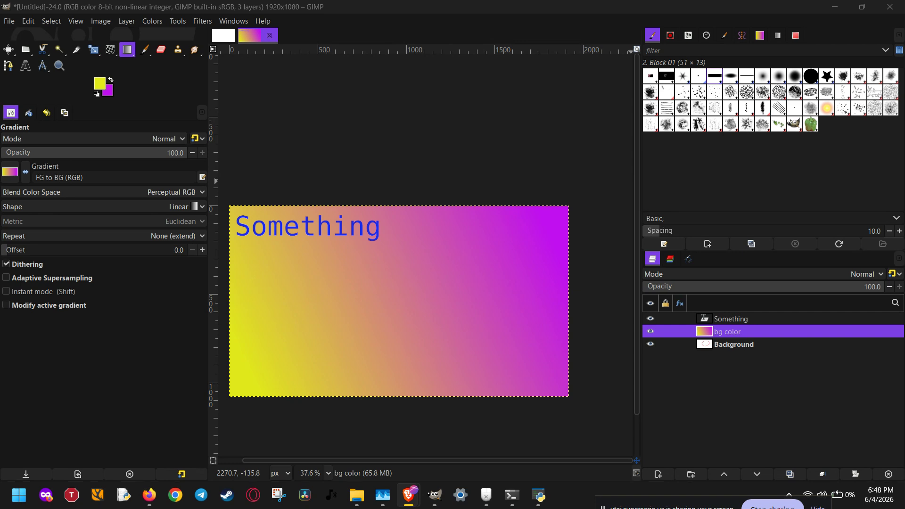